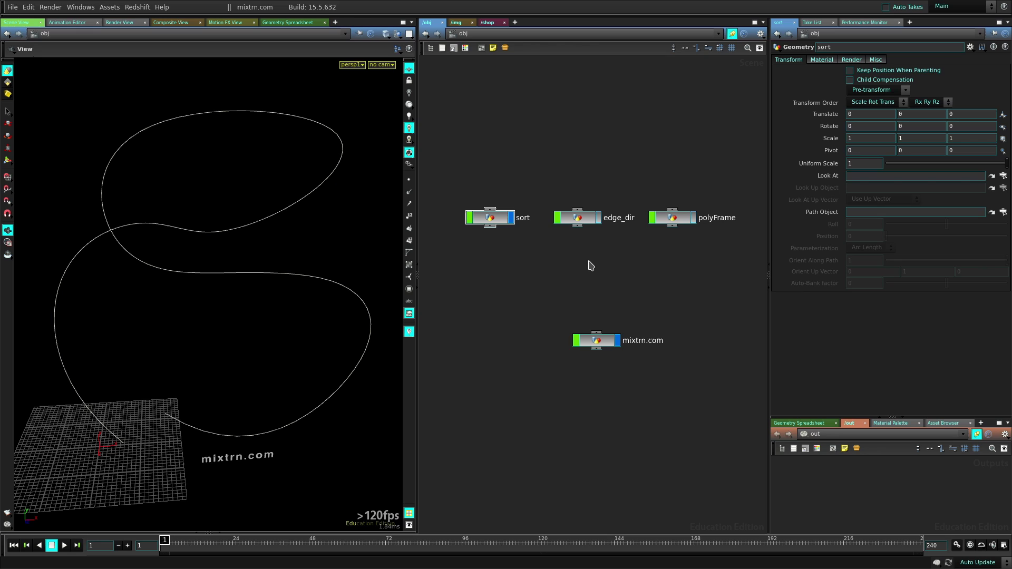
Step: Open the sort geometry's network and step the displayed result from curve1 through convert1 to sort1
{"action": "left_click", "coordinate": [485, 223]}
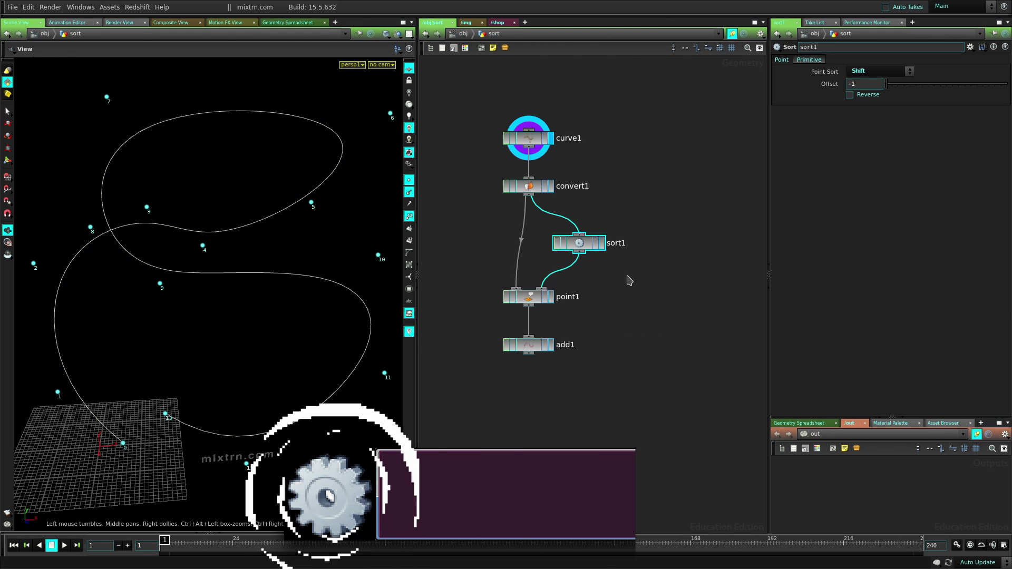
{"action": "left_click", "coordinate": [519, 150]}
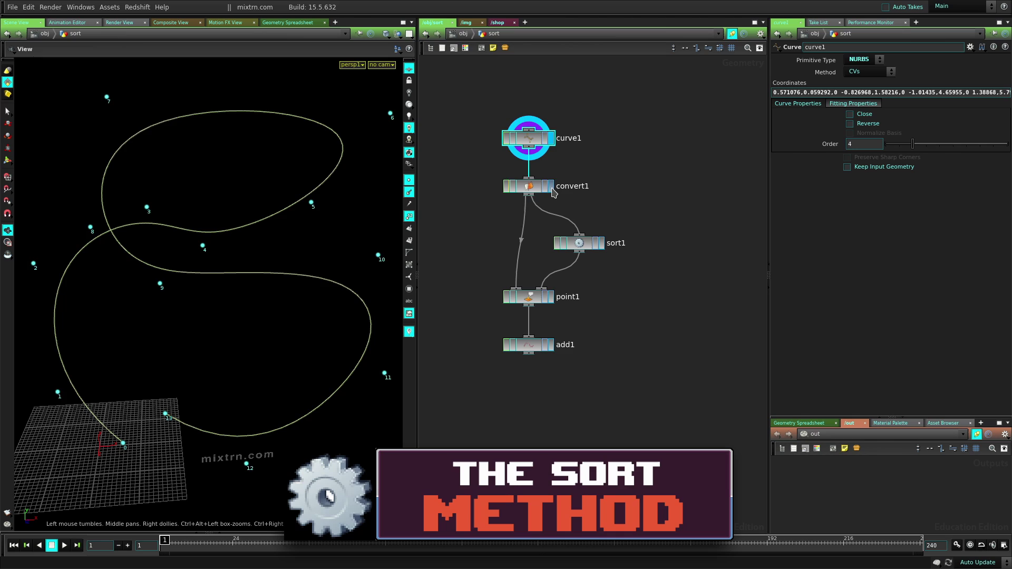
{"action": "left_click", "coordinate": [511, 195]}
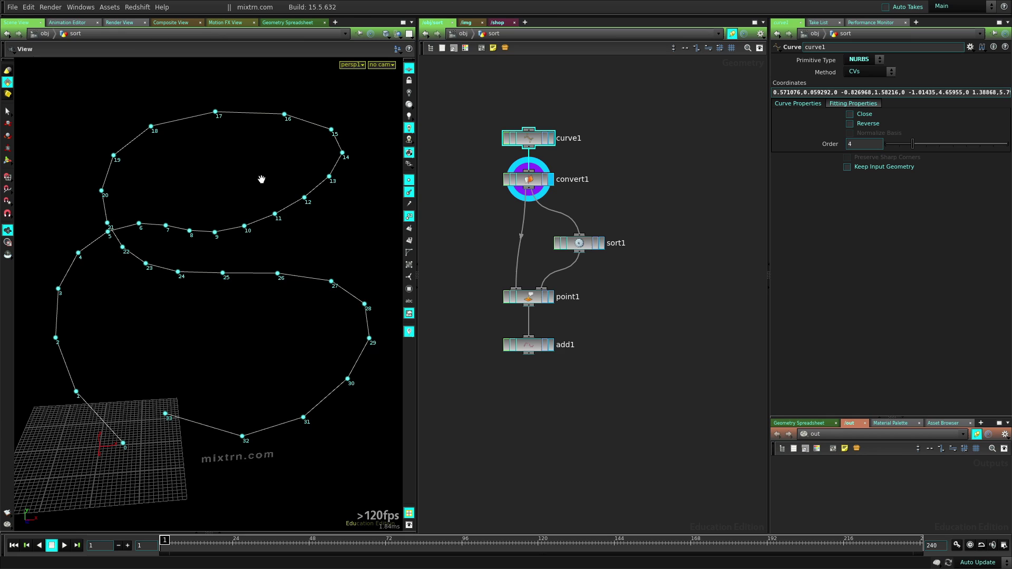
{"action": "left_click_drag", "start_coordinate": [580, 243], "coordinate": [577, 233]}
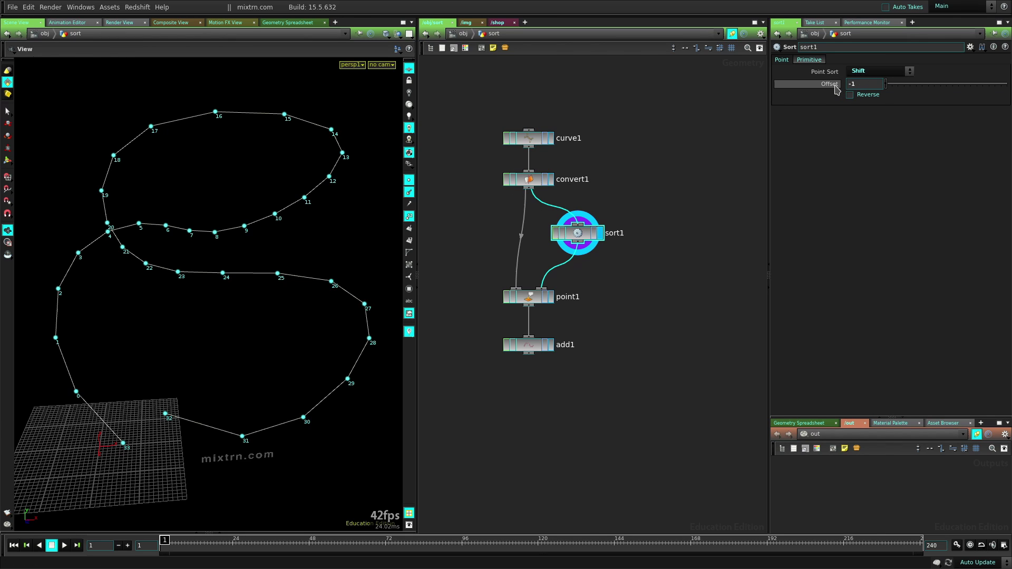
Step: Set the Shift offset of the sort1 node to 1
{"action": "double_click", "coordinate": [865, 84]}
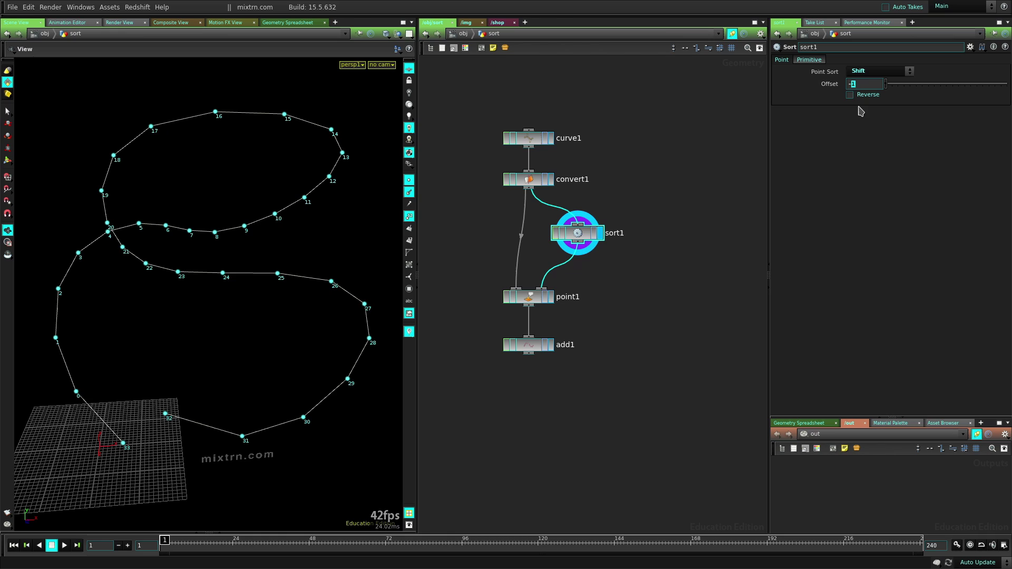
{"action": "type", "text": "1"}
{"action": "left_click", "coordinate": [556, 233]}
{"action": "left_click", "coordinate": [556, 232]}
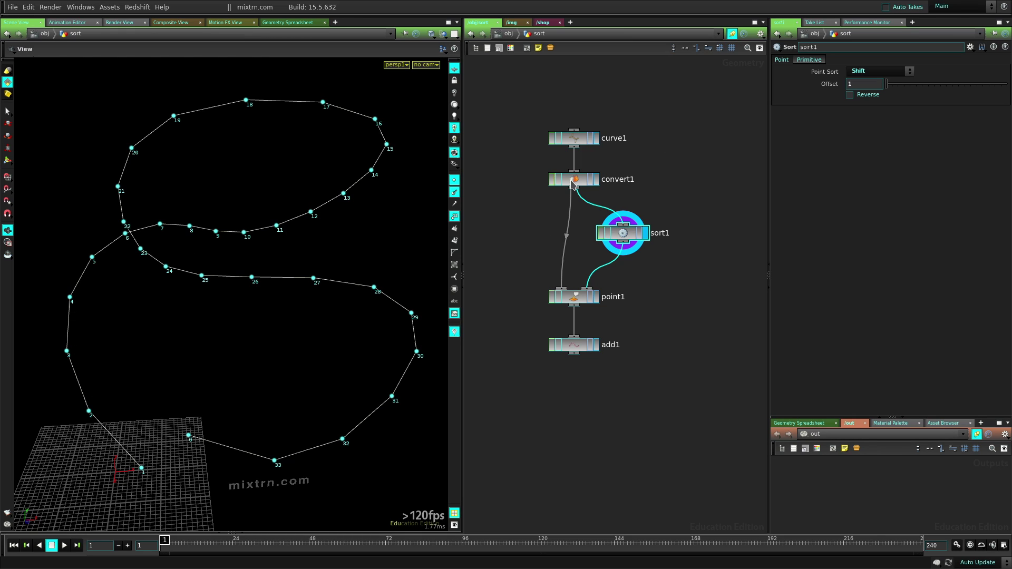
Step: Step the display from convert1 through point1 to add1, examining point1's Normal expressions and sort1's shift settings
{"action": "left_click", "coordinate": [597, 180]}
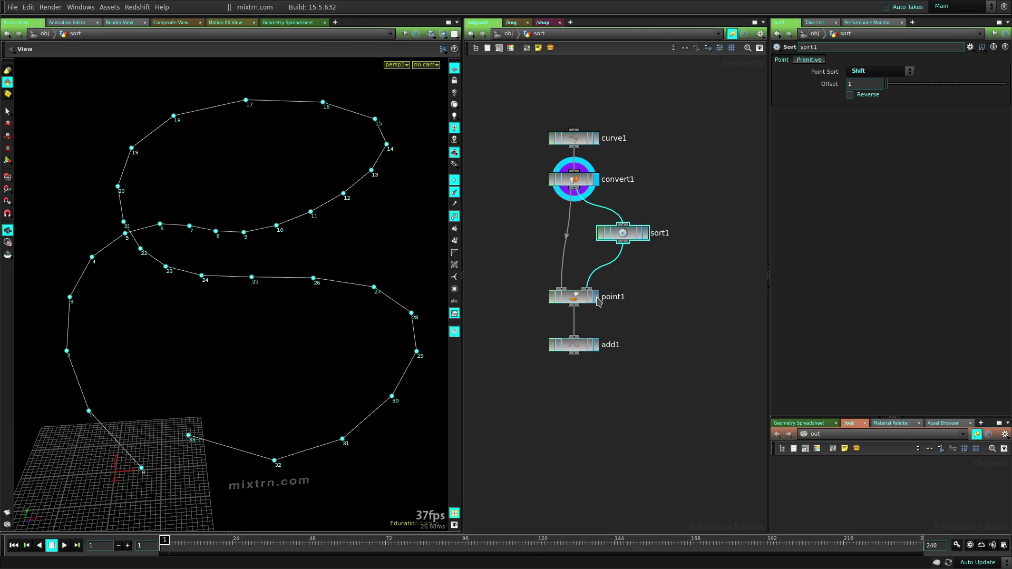
{"action": "left_click", "coordinate": [579, 299]}
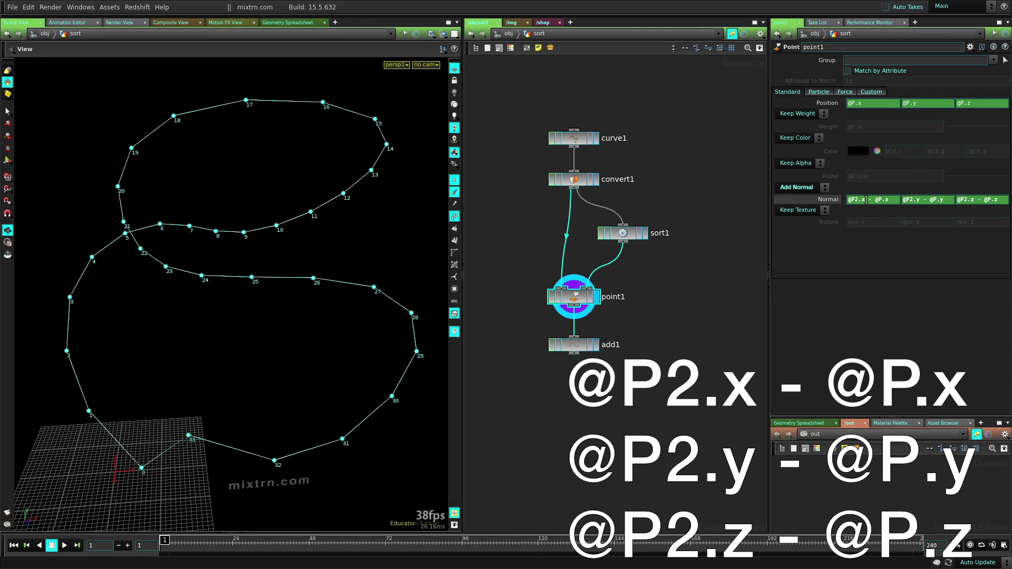
{"action": "double_click", "coordinate": [865, 199]}
{"action": "left_click", "coordinate": [586, 298]}
{"action": "left_click", "coordinate": [582, 353]}
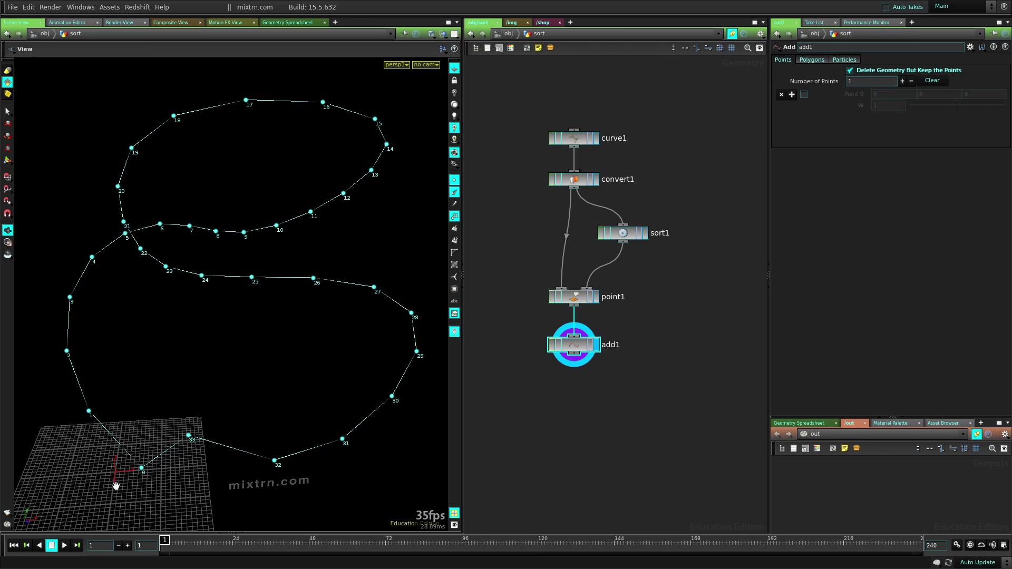
{"action": "left_click", "coordinate": [618, 237]}
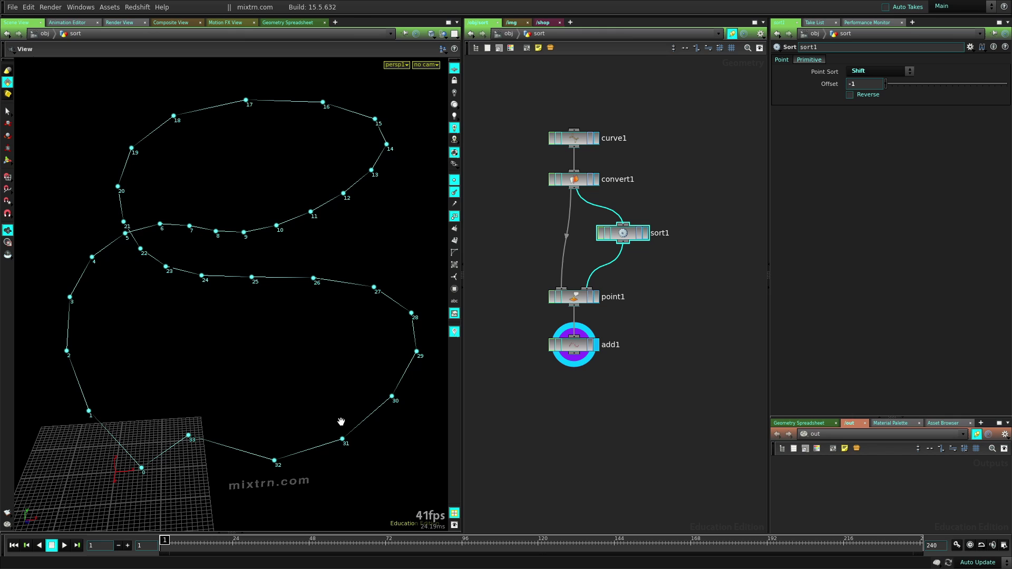
Step: Return to the object level, show edge_dir instead of sort, and open the edge_dir network
{"action": "left_click", "coordinate": [658, 179]}
{"action": "key", "text": "u"}
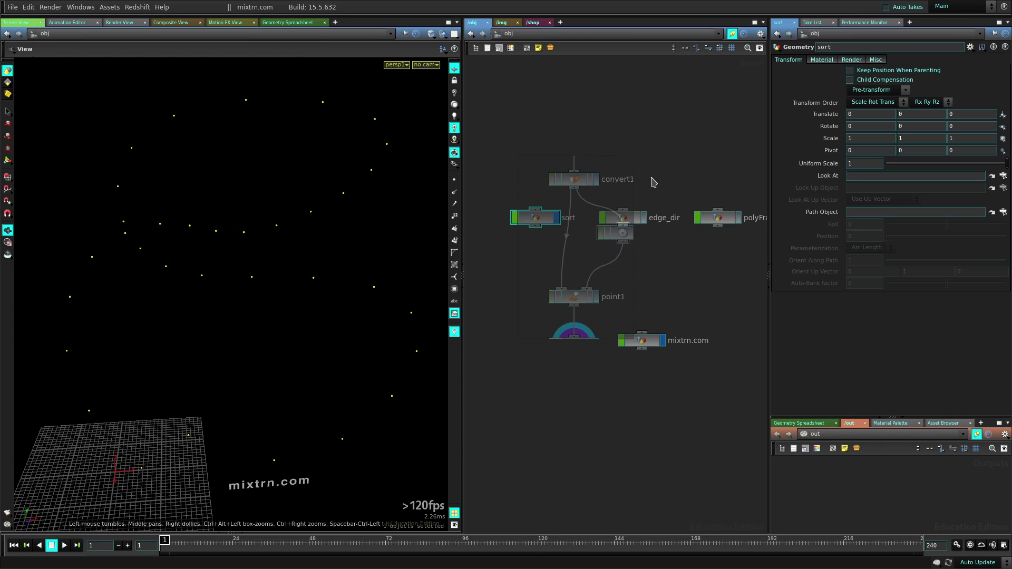
{"action": "left_click", "coordinate": [626, 220]}
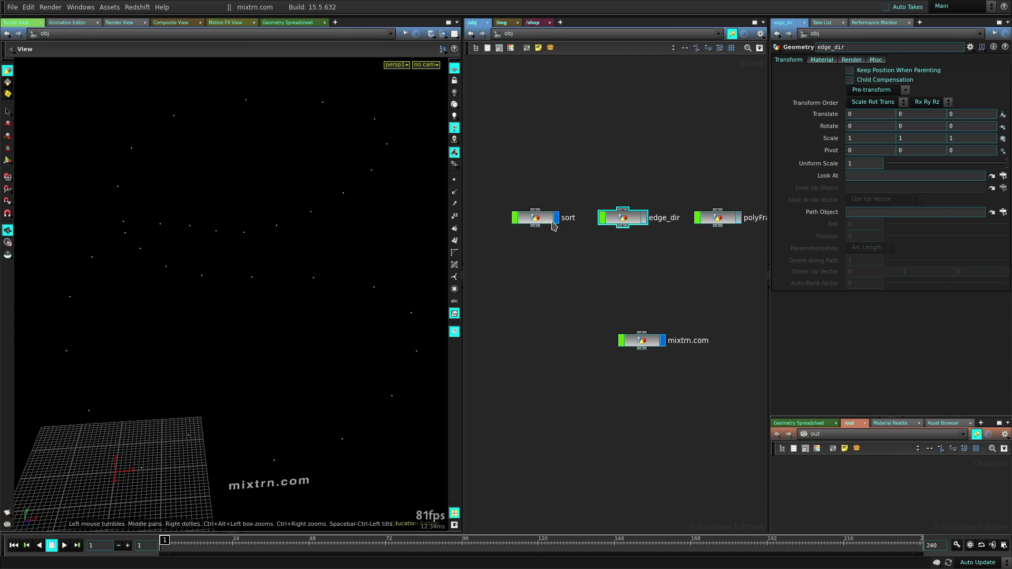
{"action": "double_click", "coordinate": [642, 219]}
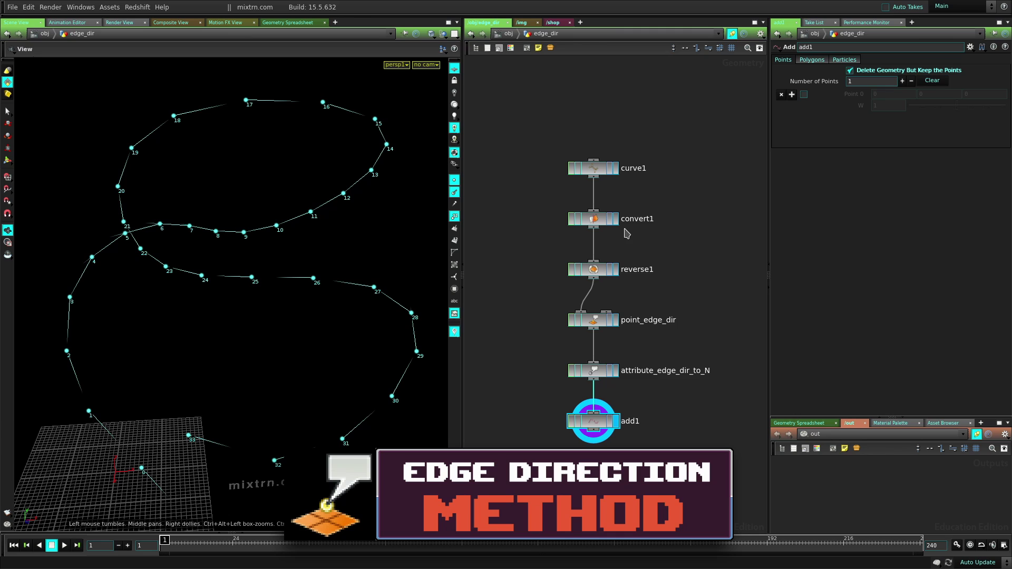
Step: Display curve1 and convert1 in turn, and move convert1 up closer beneath curve1
{"action": "left_click", "coordinate": [613, 168]}
{"action": "left_click", "coordinate": [593, 168]}
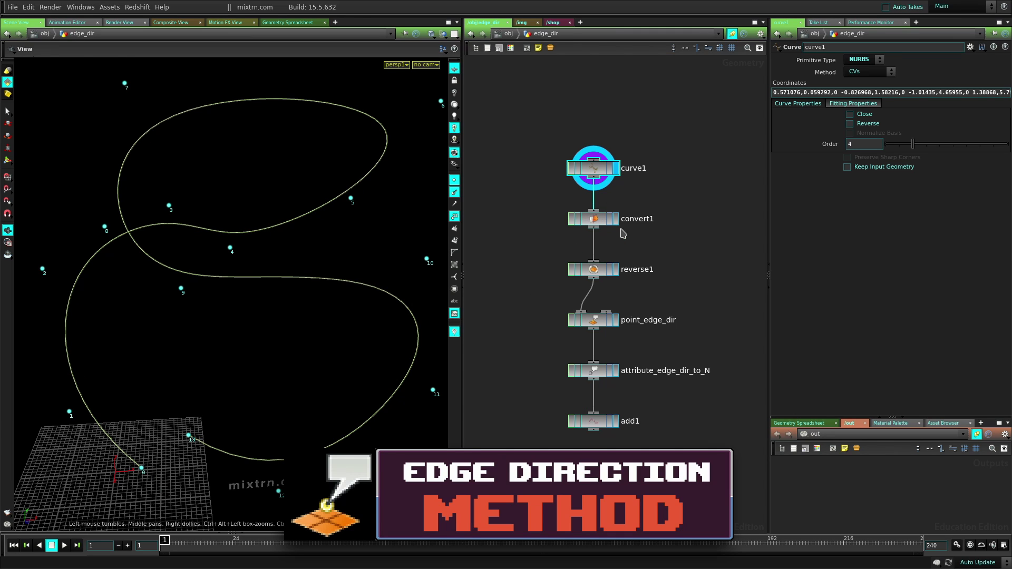
{"action": "left_click", "coordinate": [613, 219]}
{"action": "left_click_drag", "start_coordinate": [593, 219], "coordinate": [594, 199]}
Step: Display and bypass the reverse1 node, arranging it close beneath convert1
{"action": "left_click", "coordinate": [613, 269]}
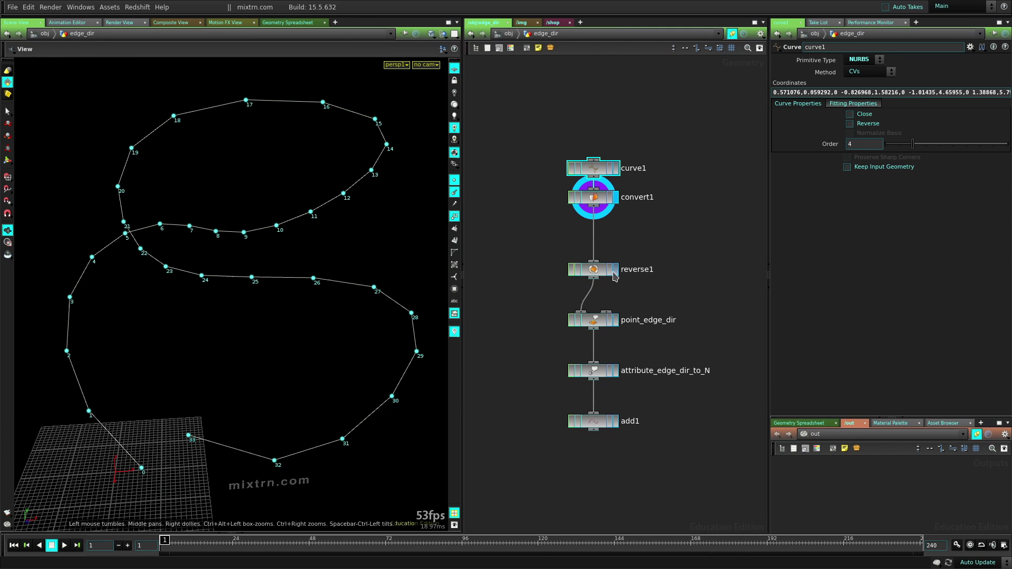
{"action": "left_click_drag", "start_coordinate": [576, 269], "coordinate": [593, 238]}
{"action": "left_click", "coordinate": [574, 250]}
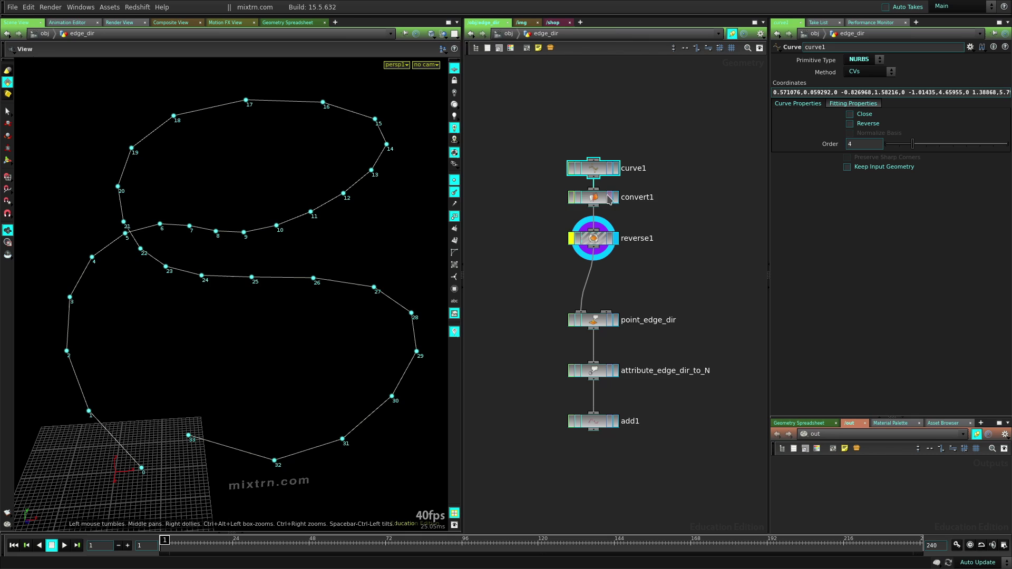
{"action": "left_click_drag", "start_coordinate": [593, 197], "coordinate": [594, 208]}
Step: Move point_edge_dir up beneath reverse1, display it, and choose Add Edge Force in its force settings
{"action": "left_click_drag", "start_coordinate": [596, 319], "coordinate": [595, 283]}
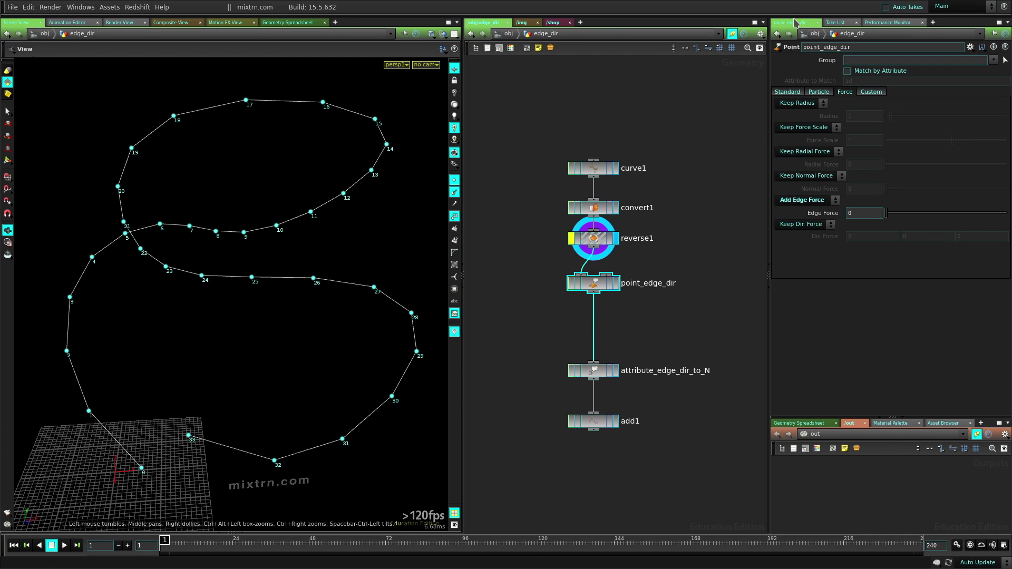
{"action": "left_click", "coordinate": [615, 283]}
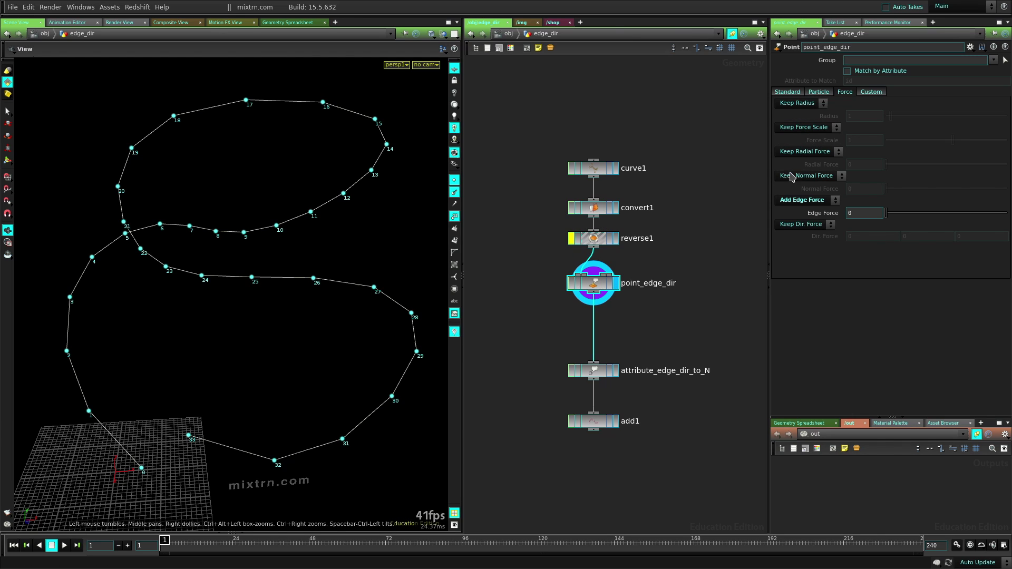
{"action": "left_click", "coordinate": [787, 92]}
{"action": "left_click", "coordinate": [843, 92]}
{"action": "left_click", "coordinate": [834, 202]}
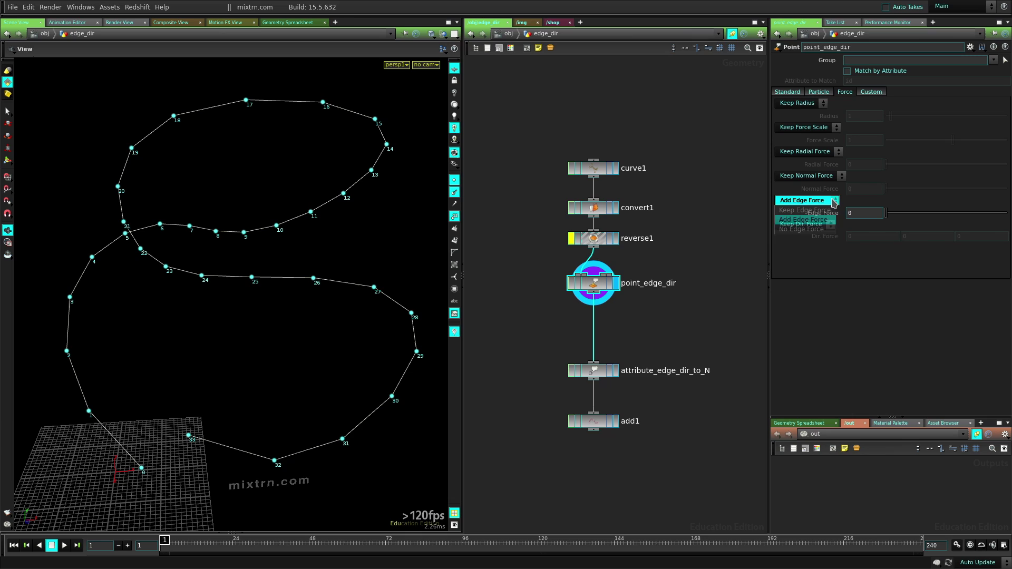
{"action": "left_click", "coordinate": [796, 221]}
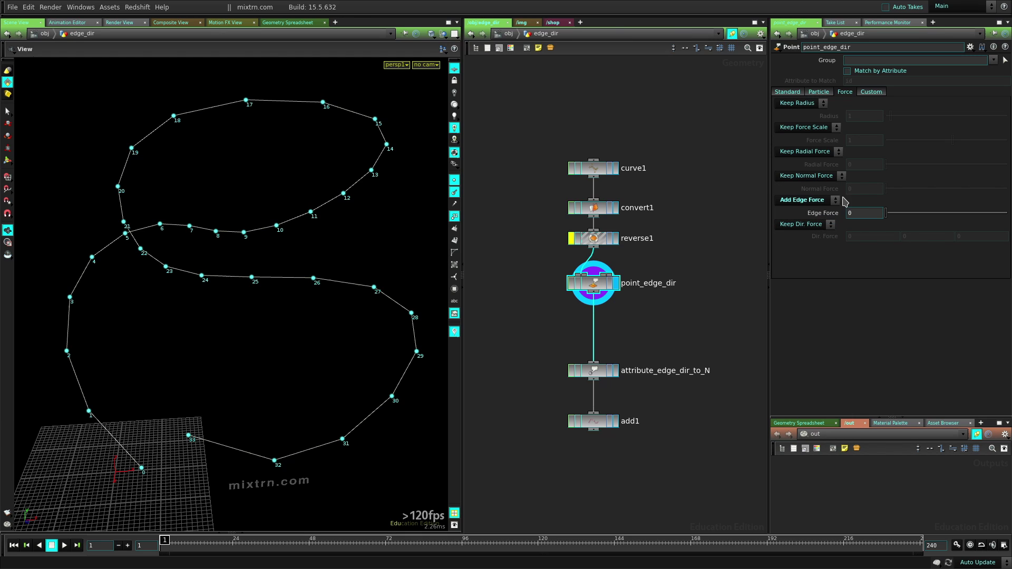
{"action": "middle_click_drag", "start_coordinate": [597, 288], "coordinate": [706, 384]}
Step: Move attribute_edge_dir_to_N up beneath point_edge_dir, display it, and check its renaming of edge_dir to N
{"action": "left_click_drag", "start_coordinate": [402, 339], "coordinate": [270, 433]}
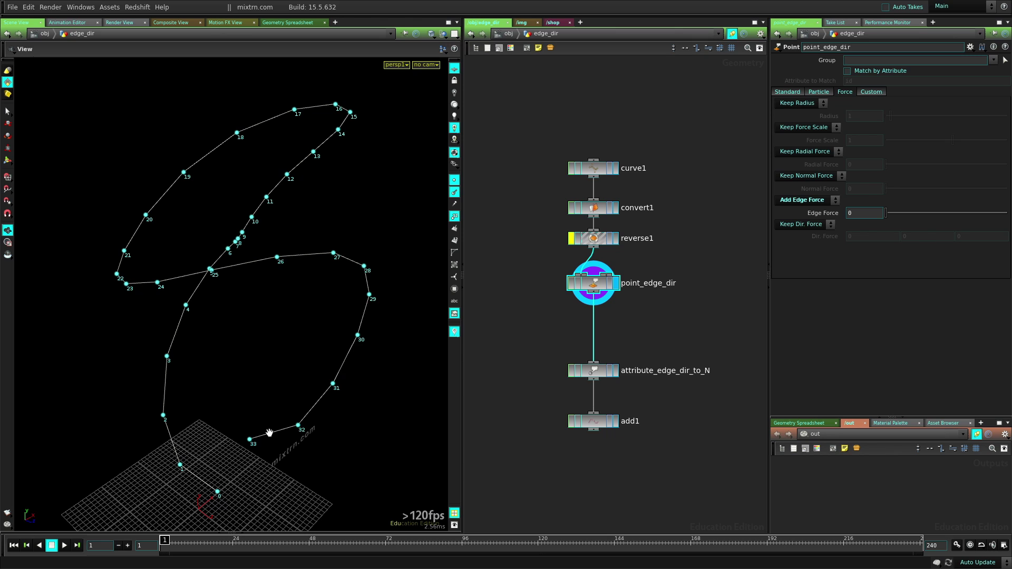
{"action": "left_click_drag", "start_coordinate": [254, 281], "coordinate": [220, 264]}
{"action": "left_click_drag", "start_coordinate": [599, 370], "coordinate": [600, 327]}
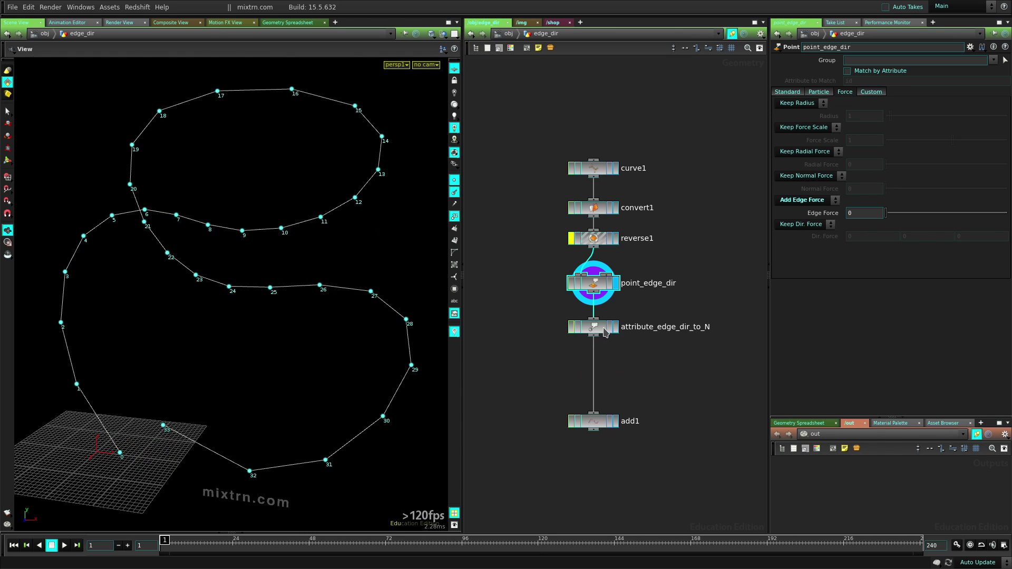
{"action": "left_click", "coordinate": [612, 330]}
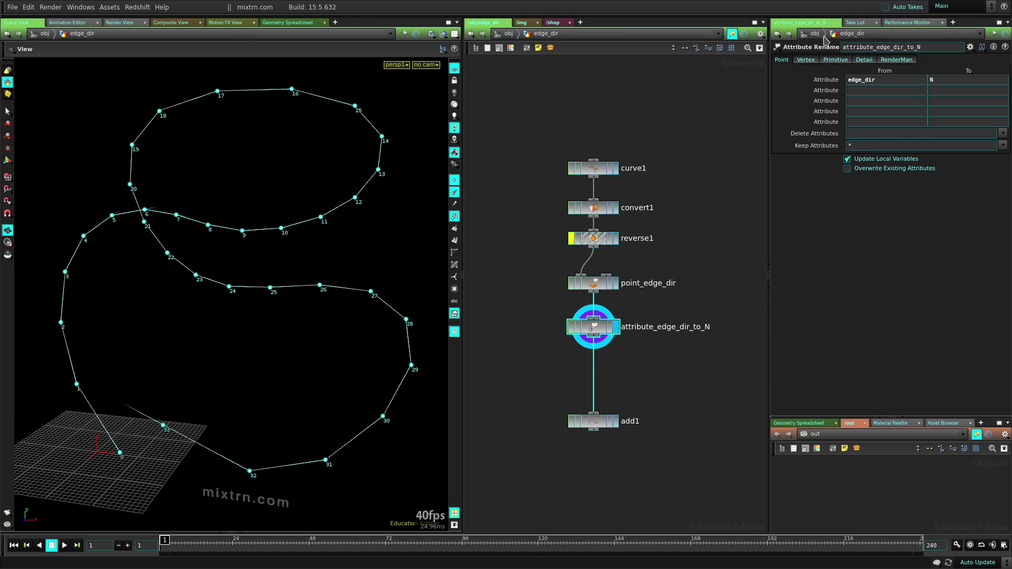
{"action": "left_click_drag", "start_coordinate": [890, 81], "coordinate": [844, 87]}
{"action": "left_click", "coordinate": [951, 80]}
Step: Display add1, move it up beneath attribute_edge_dir_to_N, and examine the point normals along the curve
{"action": "left_click", "coordinate": [613, 421]}
{"action": "left_click_drag", "start_coordinate": [593, 421], "coordinate": [591, 390]}
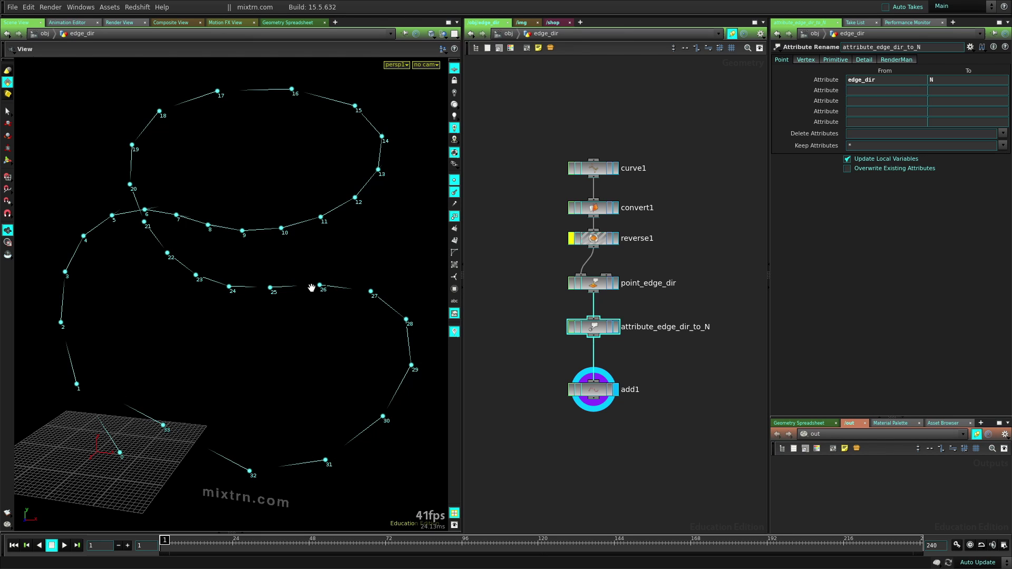
{"action": "left_click_drag", "start_coordinate": [287, 402], "coordinate": [196, 390]}
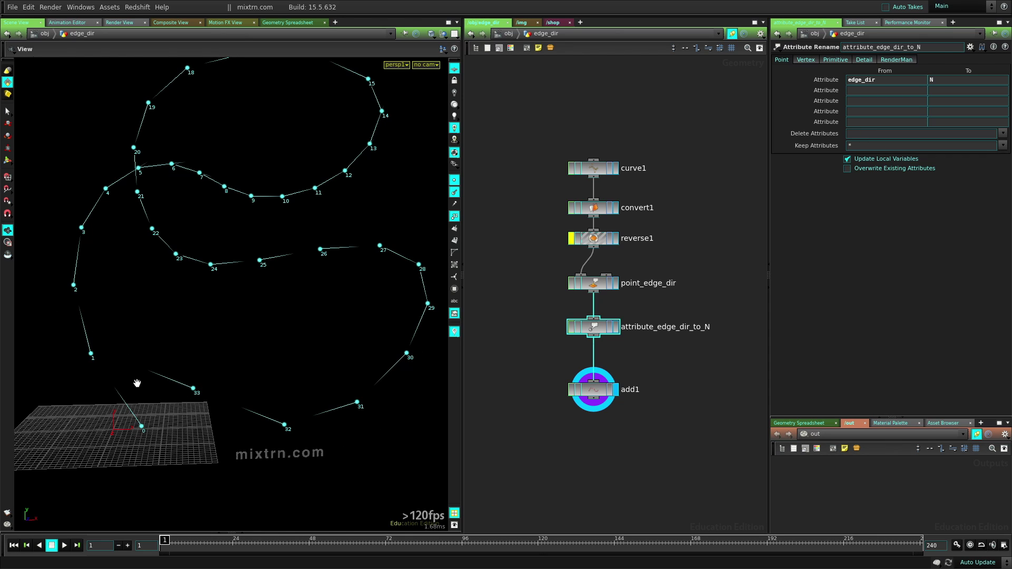
{"action": "left_click_drag", "start_coordinate": [307, 291], "coordinate": [321, 339]}
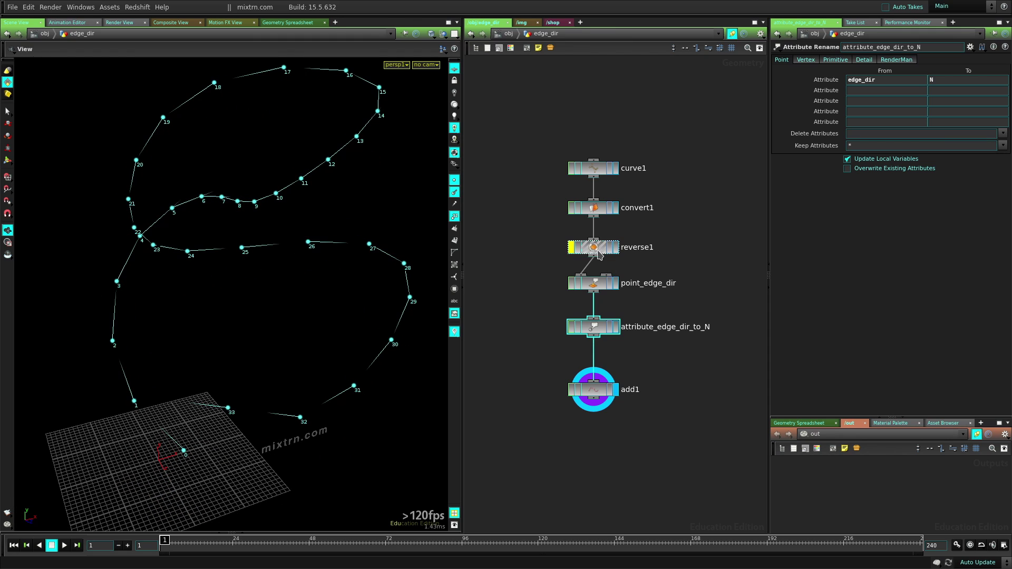
Step: Turn off the bypass on reverse1 to flip the direction of the point normals
{"action": "left_click_drag", "start_coordinate": [604, 243], "coordinate": [603, 248]}
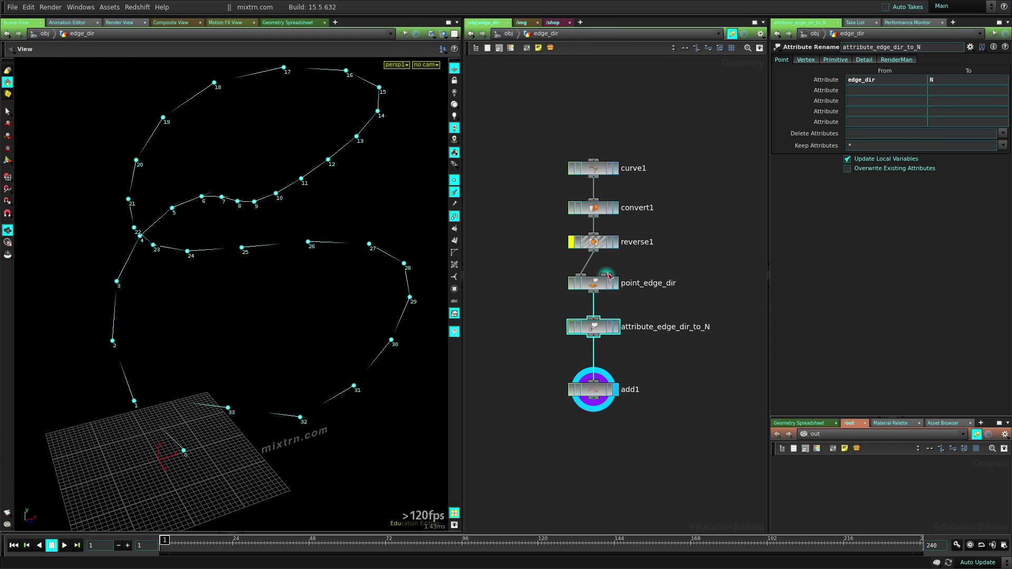
{"action": "left_click", "coordinate": [571, 242]}
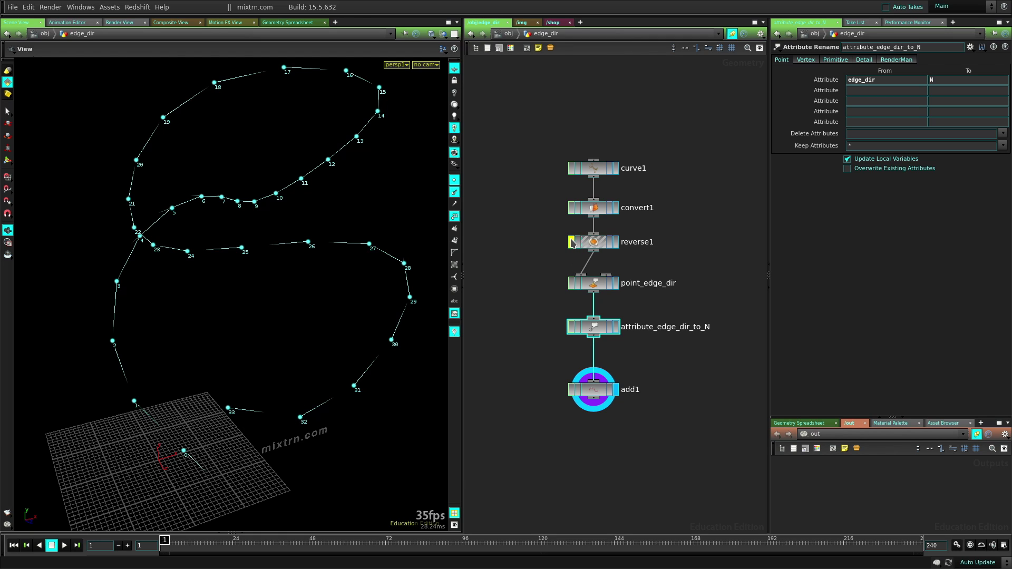
{"action": "left_click", "coordinate": [573, 243]}
{"action": "mouse_move", "coordinate": [163, 401]}
{"action": "left_mouse_down"}
{"action": "mouse_move", "coordinate": [168, 437]}
{"action": "mouse_move", "coordinate": [171, 414]}
{"action": "left_mouse_up"}
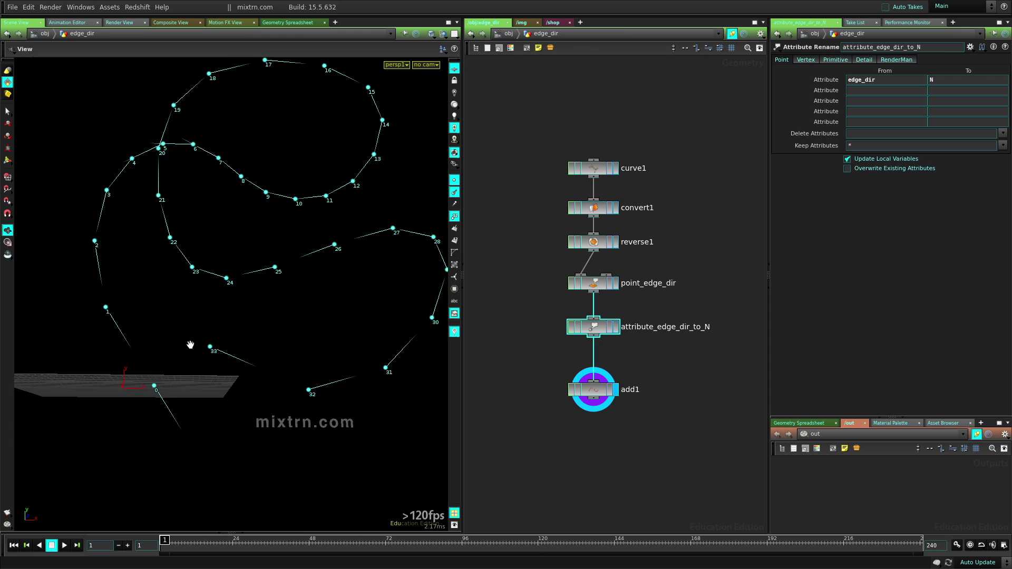
{"action": "left_click_drag", "start_coordinate": [190, 345], "coordinate": [144, 392]}
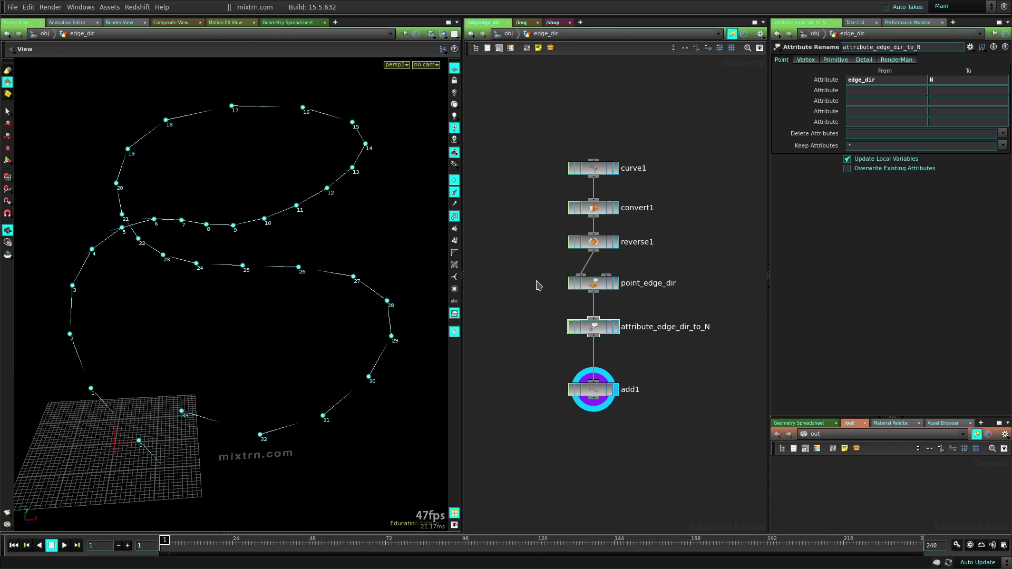
Step: Return to the object level, open the polyFrame network, and step the display from convert1 to polyframe1
{"action": "key", "text": "u"}
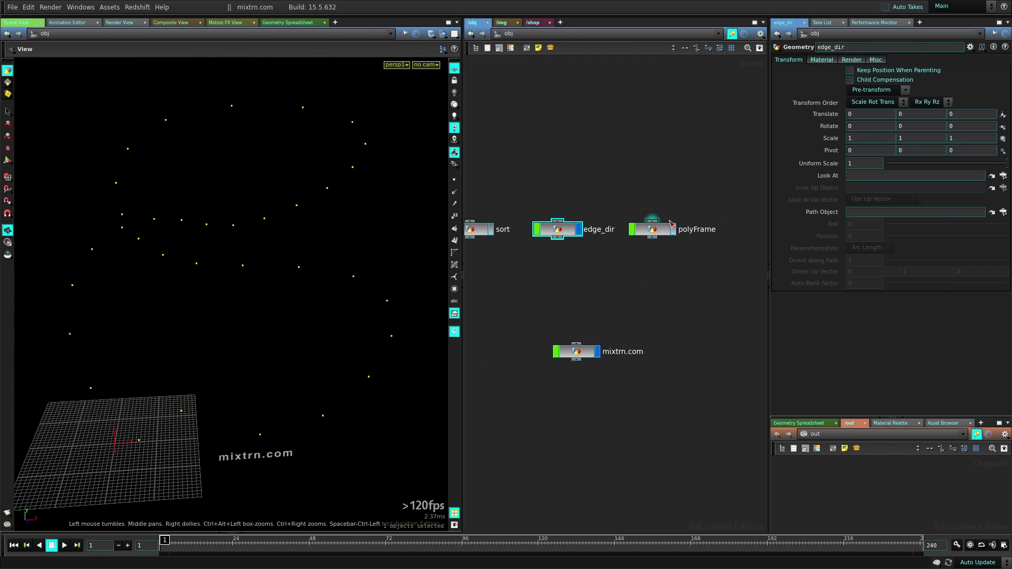
{"action": "double_click", "coordinate": [654, 232]}
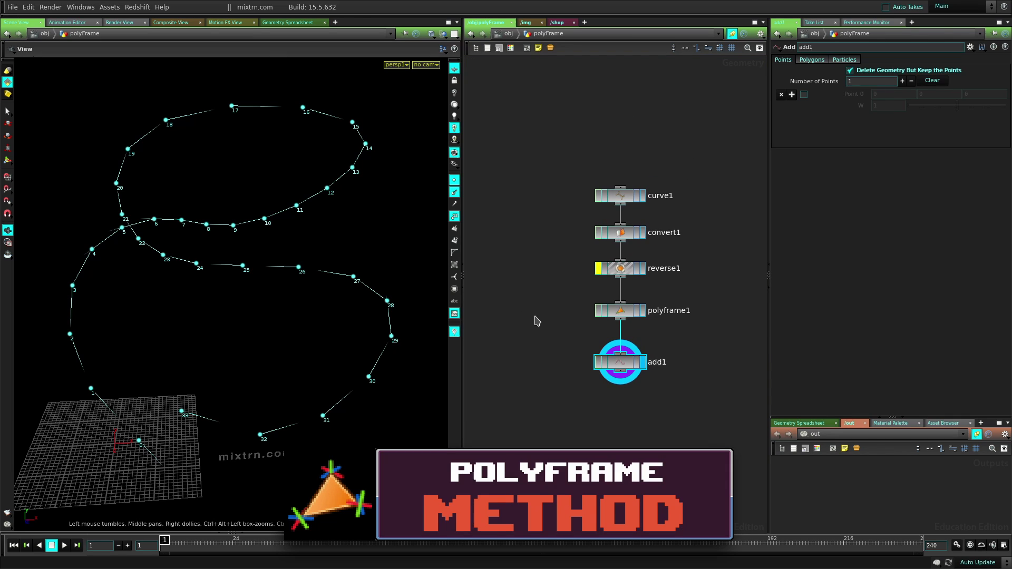
{"action": "left_click", "coordinate": [642, 233]}
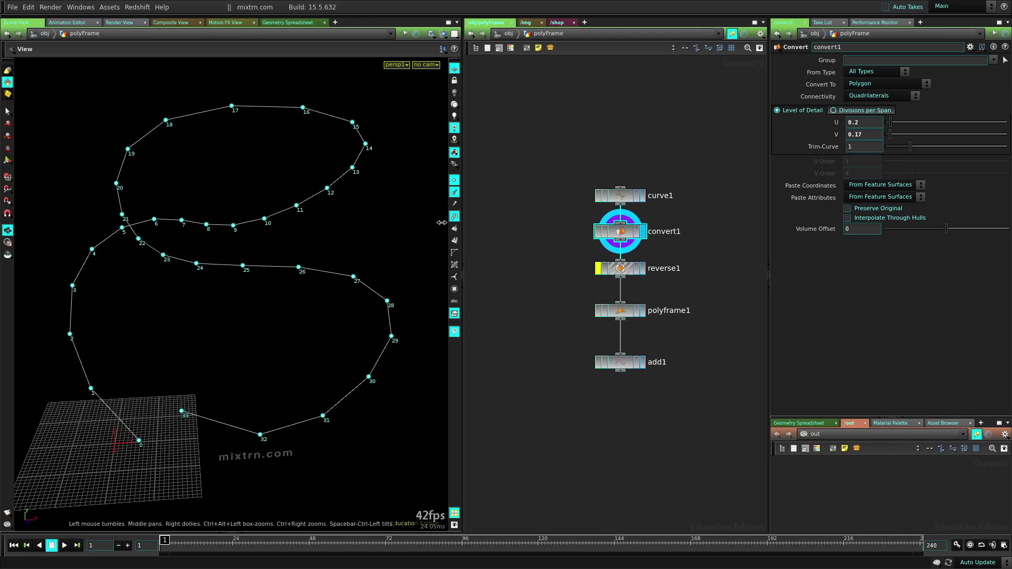
{"action": "key", "text": "h"}
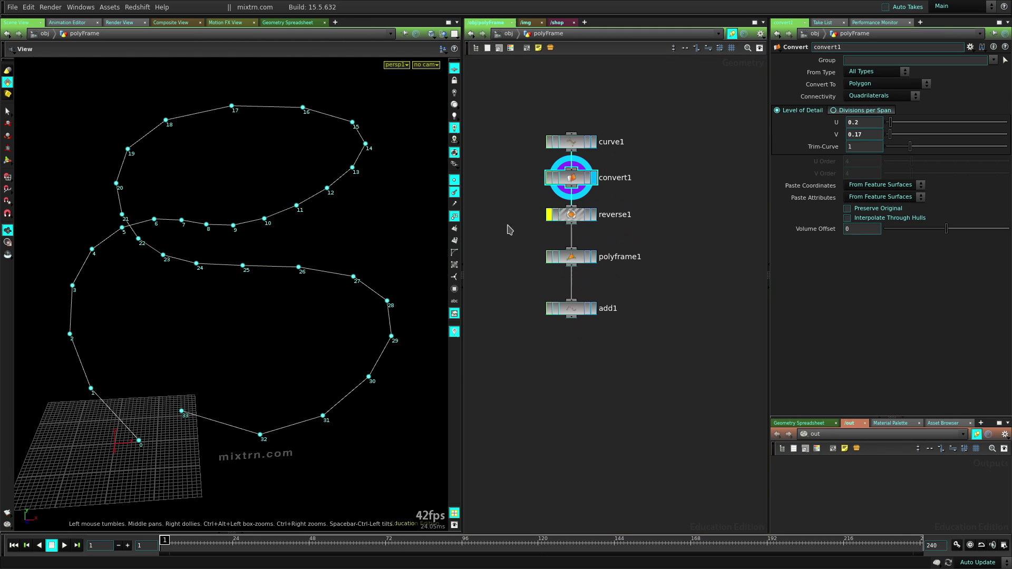
{"action": "left_click", "coordinate": [594, 259]}
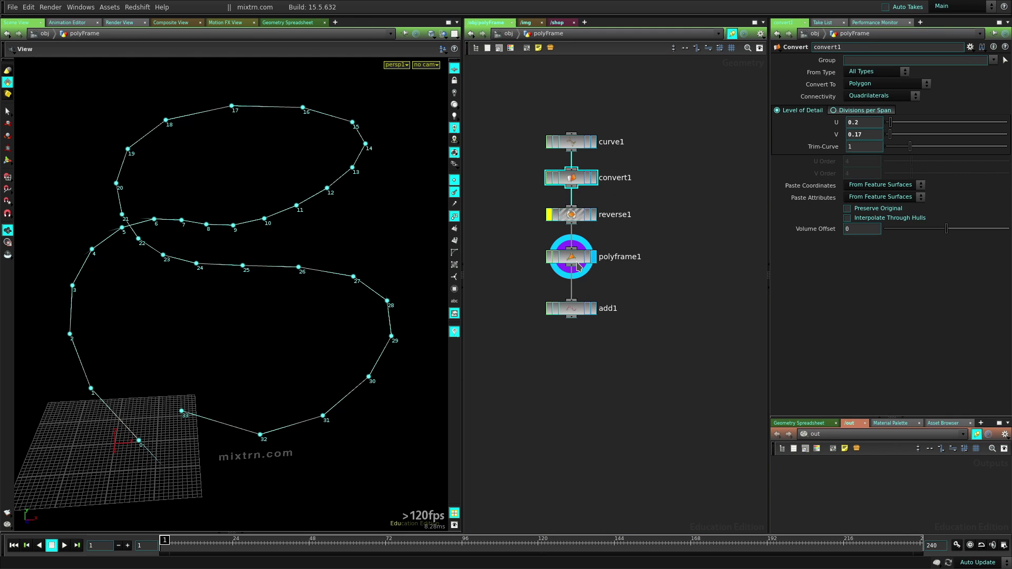
Step: Try outputting both the tangent and the bitangent as N on polyframe1
{"action": "left_click", "coordinate": [776, 127]}
{"action": "left_click", "coordinate": [775, 117]}
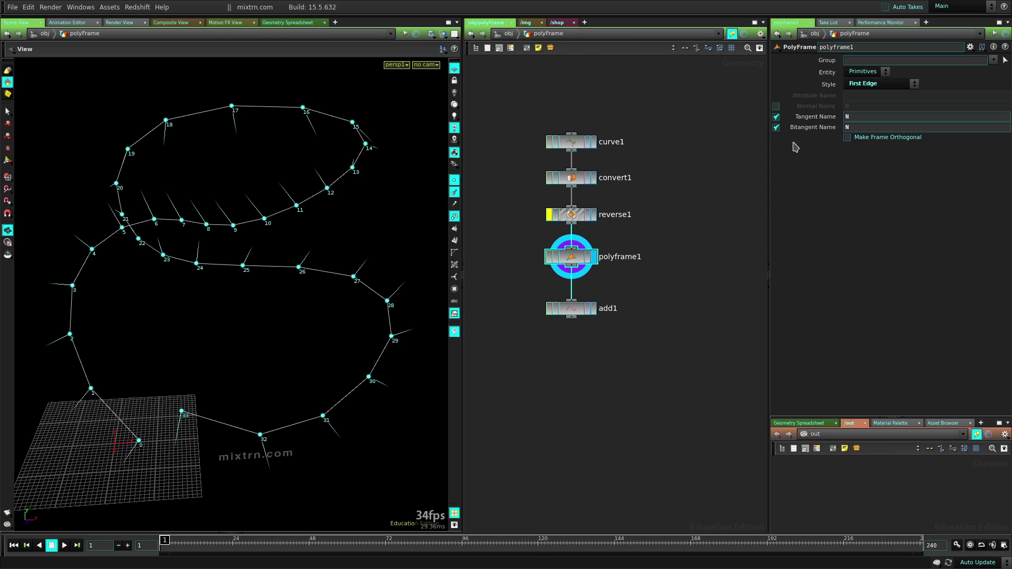
Step: Add a second PolyFrame node beside polyframe1, connect it to the output of reverse1, and display it
{"action": "key", "text": "Tab"}
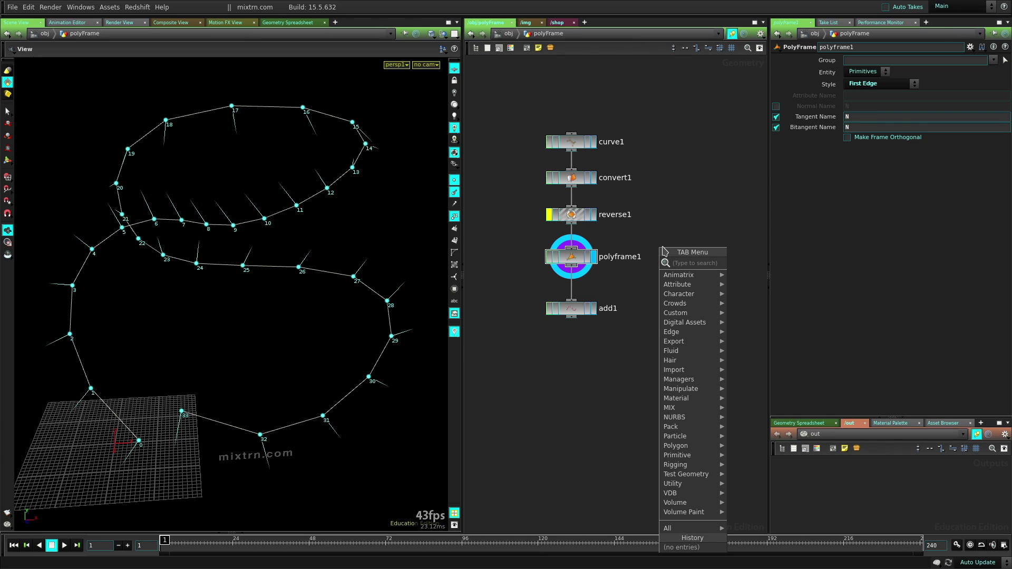
{"action": "type", "text": "poly"}
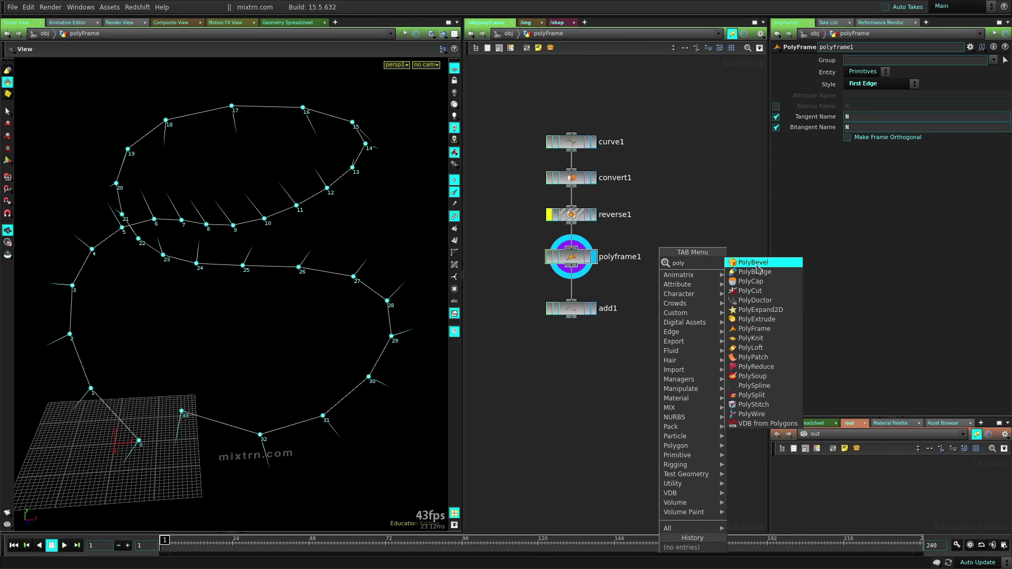
{"action": "left_click", "coordinate": [753, 328]}
{"action": "left_click", "coordinate": [708, 265]}
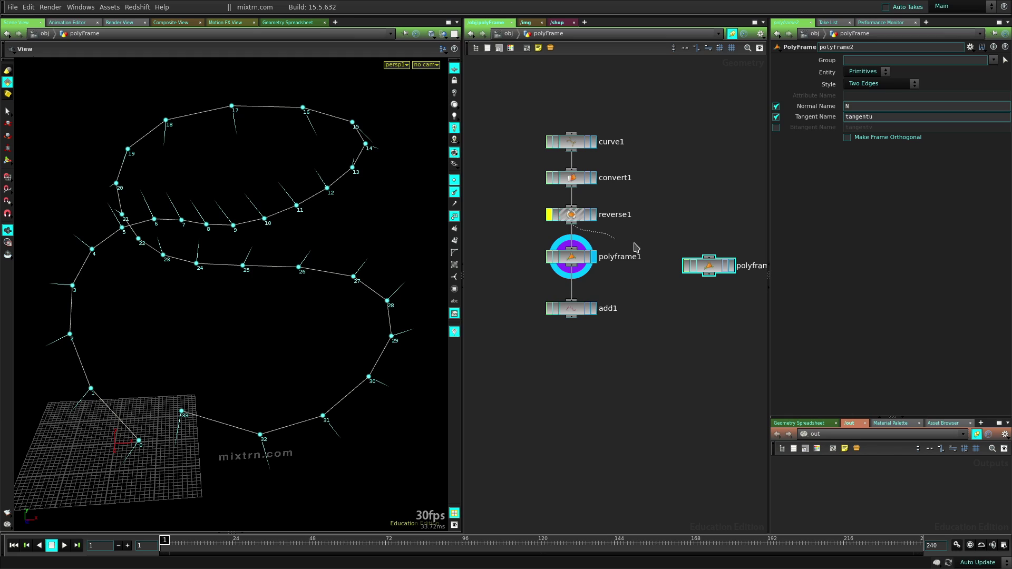
{"action": "left_click", "coordinate": [709, 258]}
{"action": "left_click", "coordinate": [732, 265]}
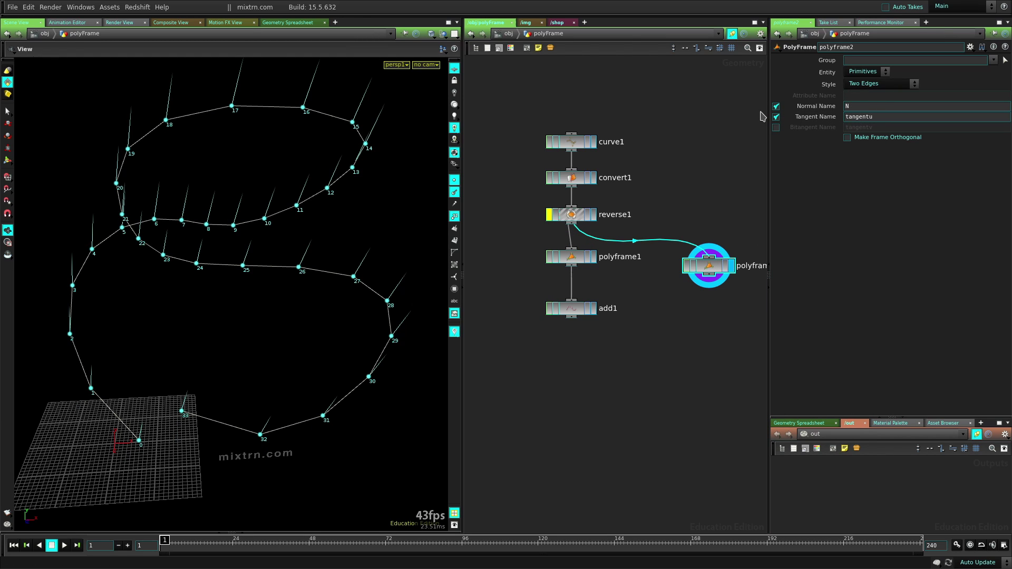
Step: On polyframe2, turn off the Normal Name output, set Tangent Name to N, and change Style to First Edge
{"action": "left_click", "coordinate": [776, 107]}
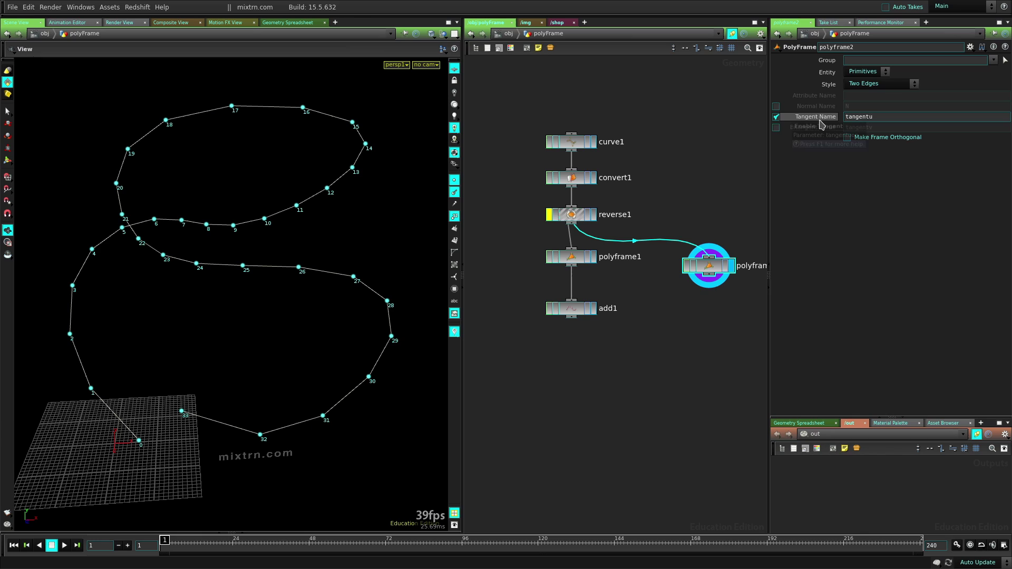
{"action": "double_click", "coordinate": [894, 120]}
{"action": "type", "text": "N"}
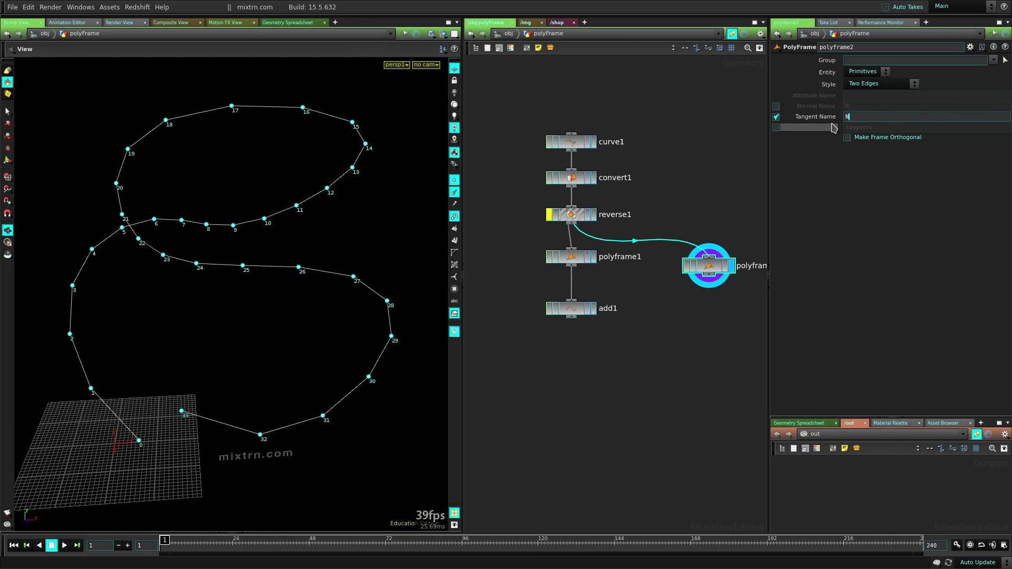
{"action": "key", "text": "Return"}
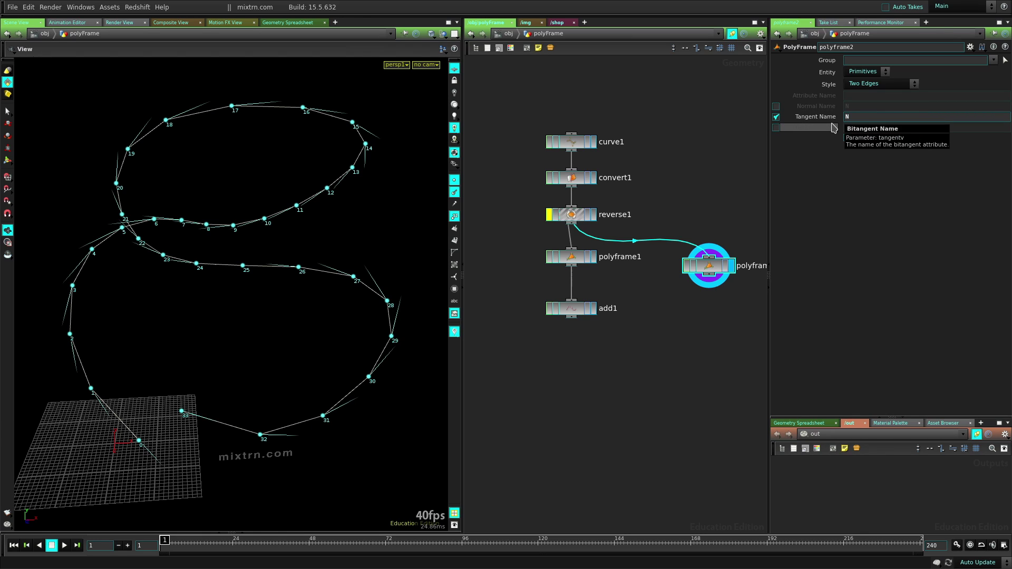
{"action": "left_click", "coordinate": [884, 87]}
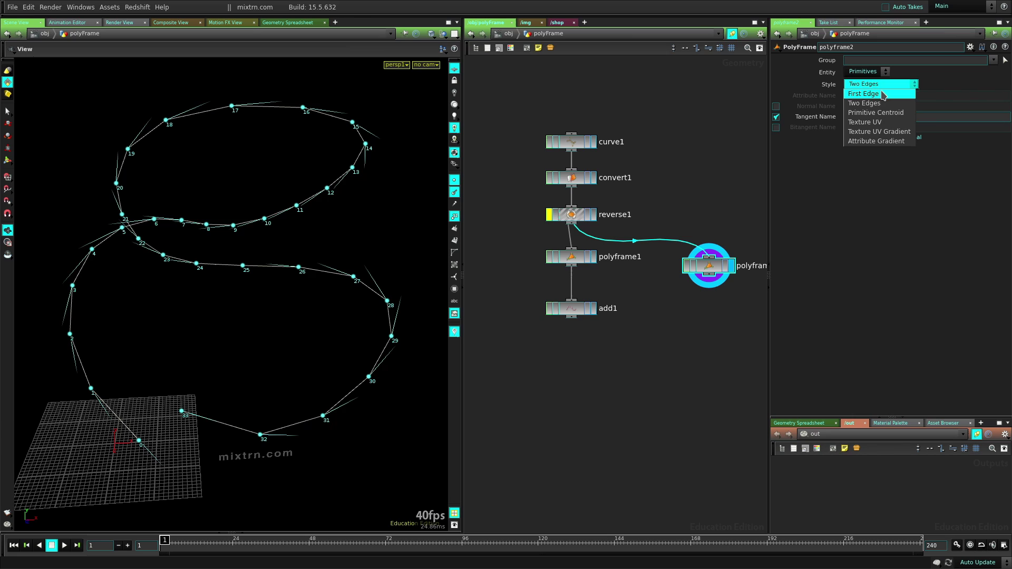
{"action": "left_click", "coordinate": [884, 95]}
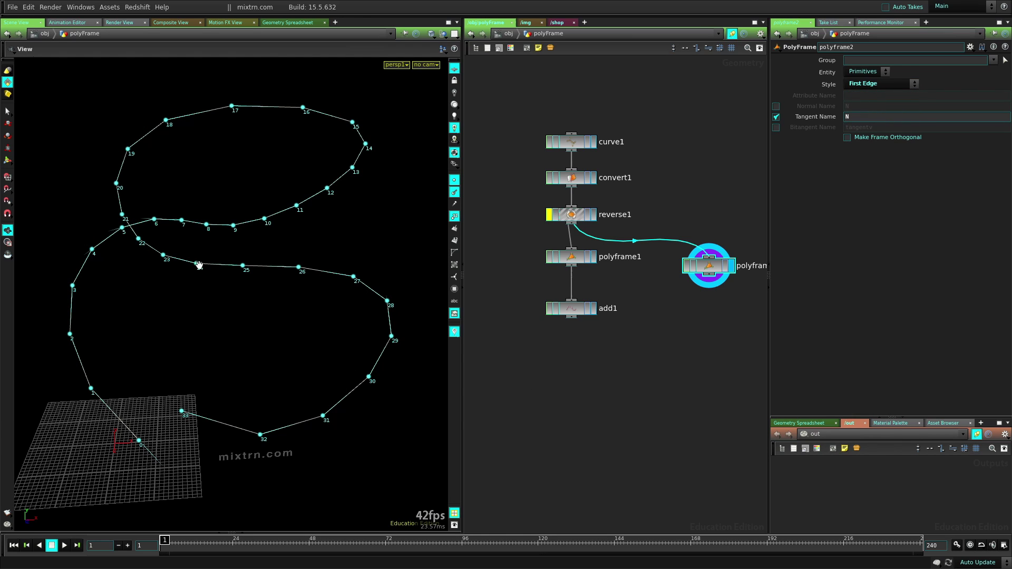
Step: Move polyframe1 and add1 closer together, display add1, and examine the point normals along the curve from several angles
{"action": "left_click", "coordinate": [591, 258]}
{"action": "left_click_drag", "start_coordinate": [568, 265], "coordinate": [563, 272]}
{"action": "left_click_drag", "start_coordinate": [594, 309], "coordinate": [589, 308]}
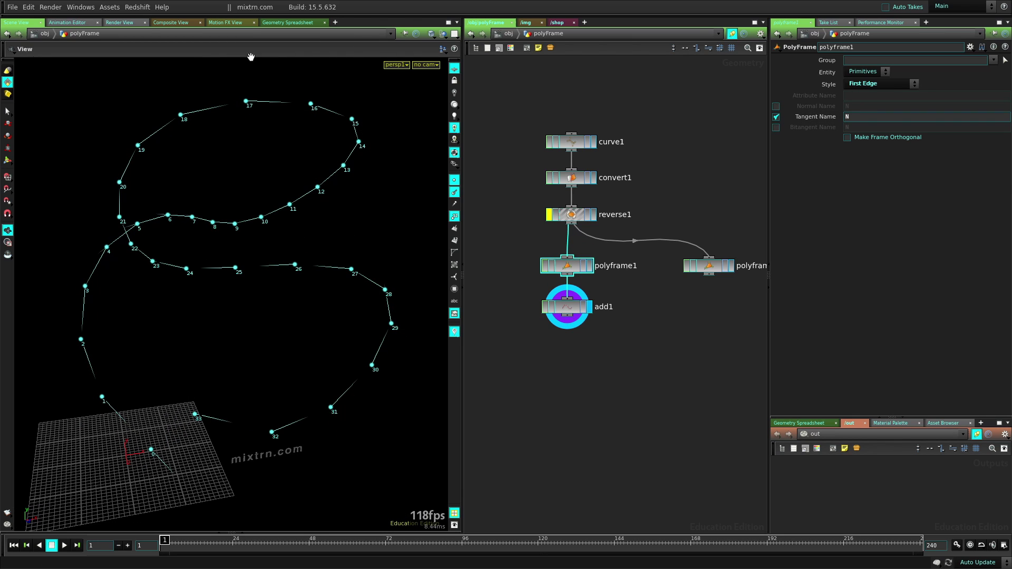
{"action": "left_click_drag", "start_coordinate": [251, 57], "coordinate": [411, 248]}
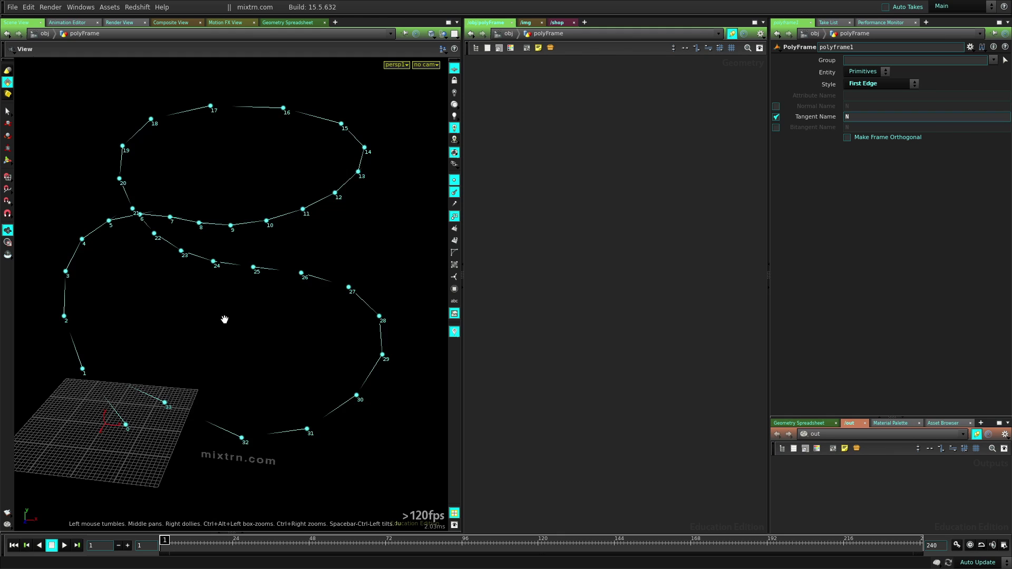
{"action": "left_click_drag", "start_coordinate": [226, 318], "coordinate": [432, 321]}
{"action": "key", "text": "h"}
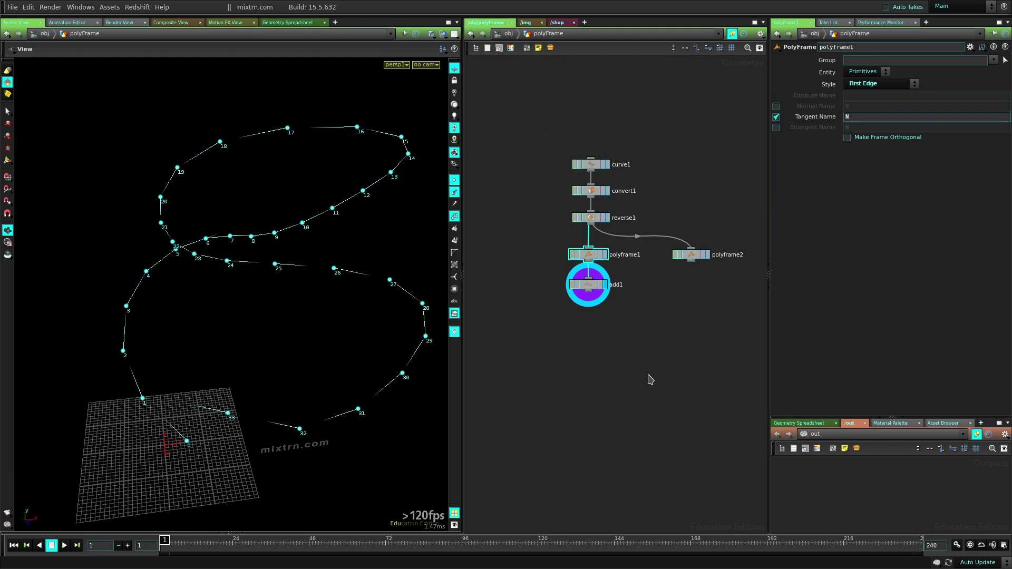
{"action": "left_click_drag", "start_coordinate": [401, 490], "coordinate": [321, 506]}
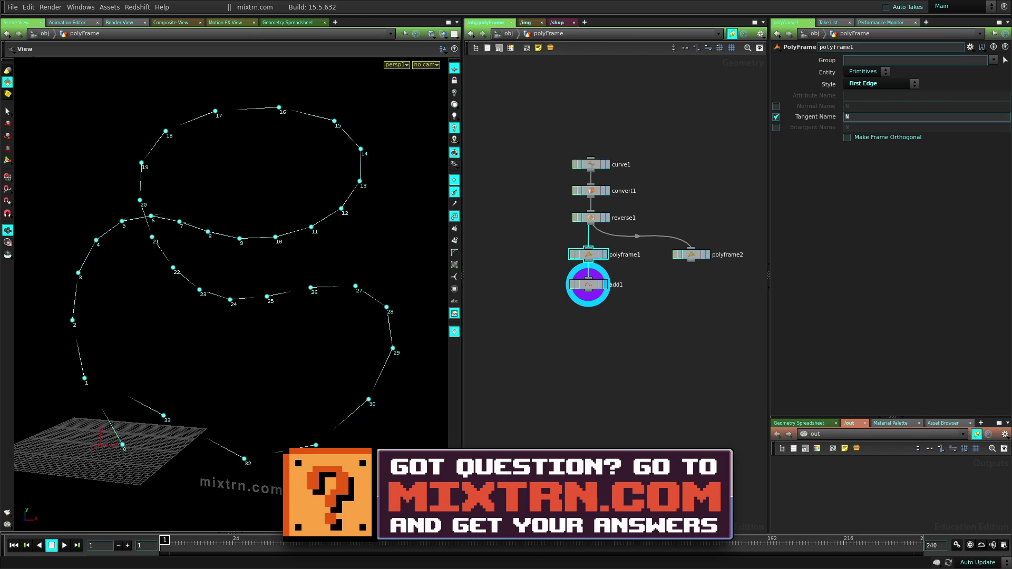